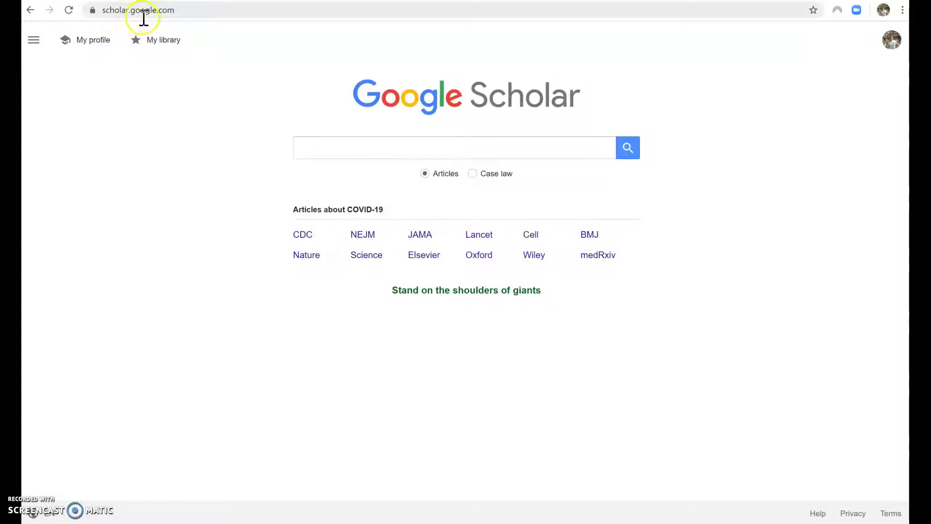
- Search Google Scholar for 'legal driving age change' using the autocomplete suggestion
{"action": "left_click", "coordinate": [410, 146]}
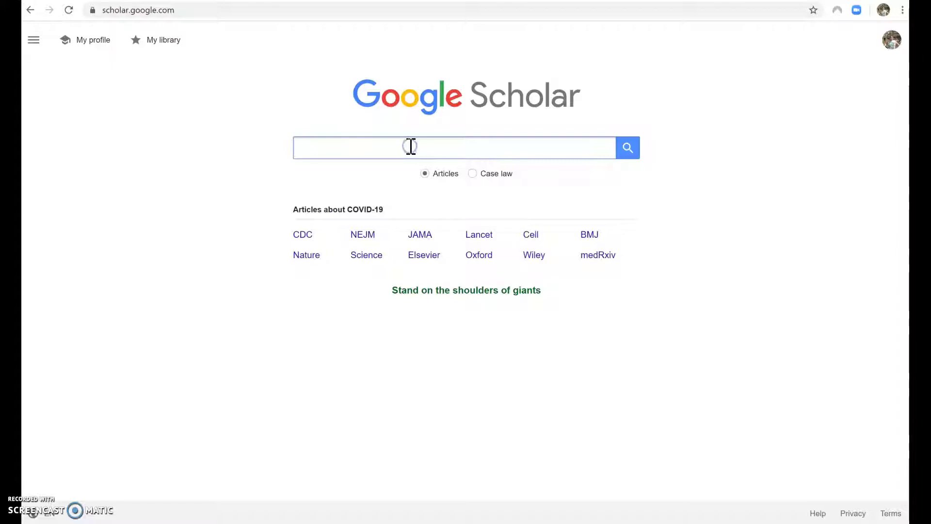
{"action": "type", "text": "legal driving age"}
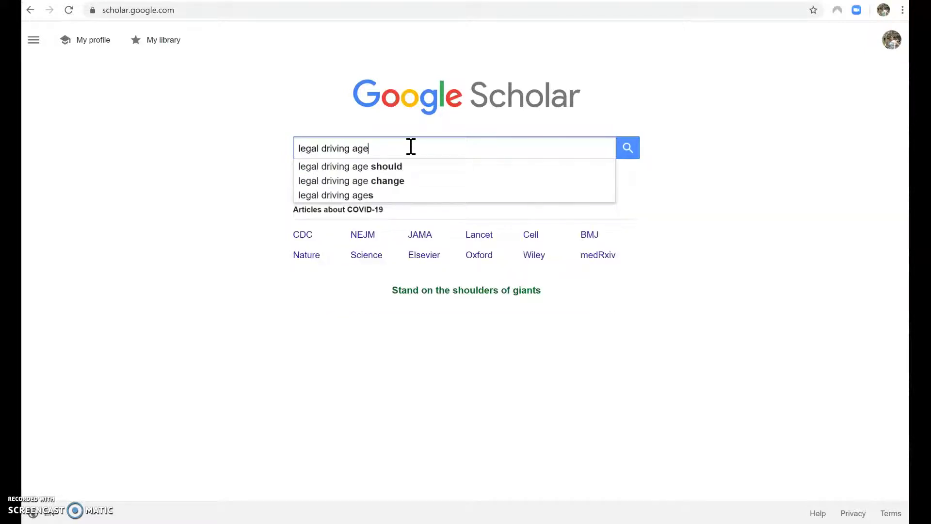
{"action": "left_click", "coordinate": [415, 179]}
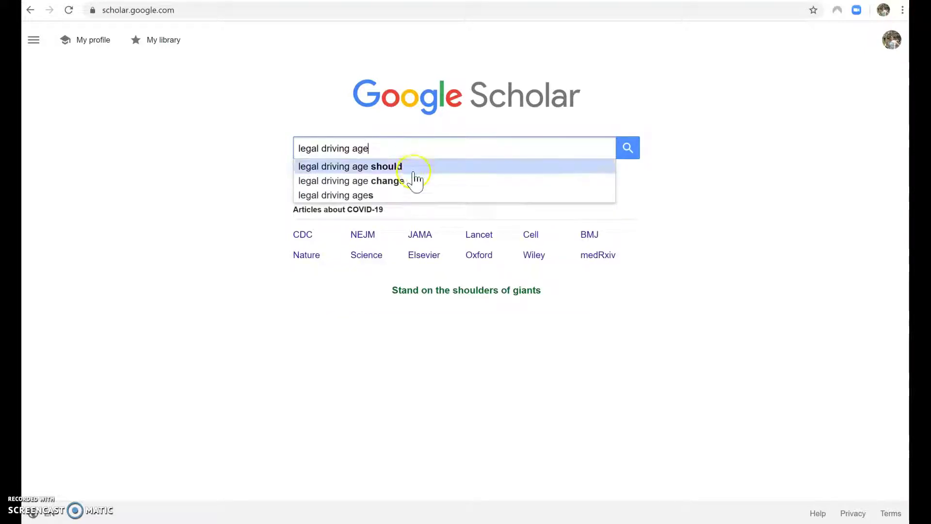
{"action": "left_click", "coordinate": [630, 150]}
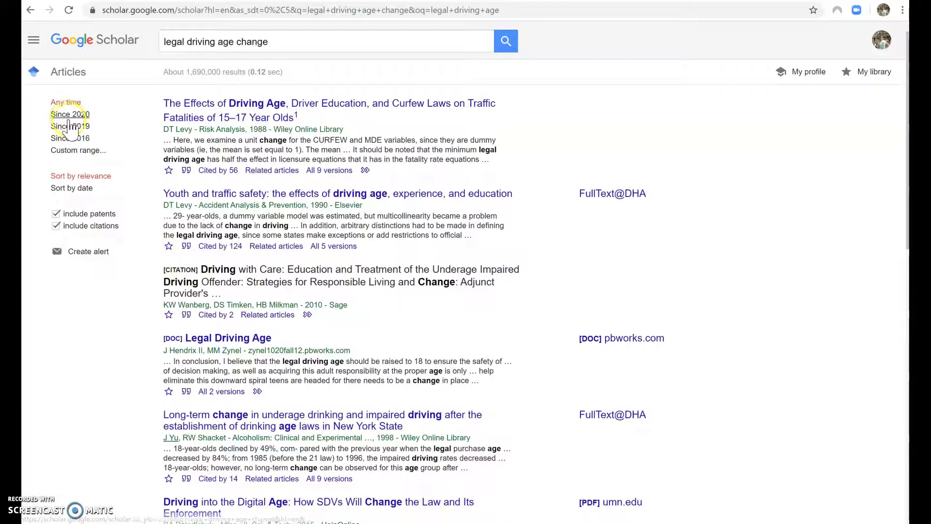
- Enter a custom publication-year range of 2010 to 2020 in the sidebar
{"action": "left_click", "coordinate": [76, 151]}
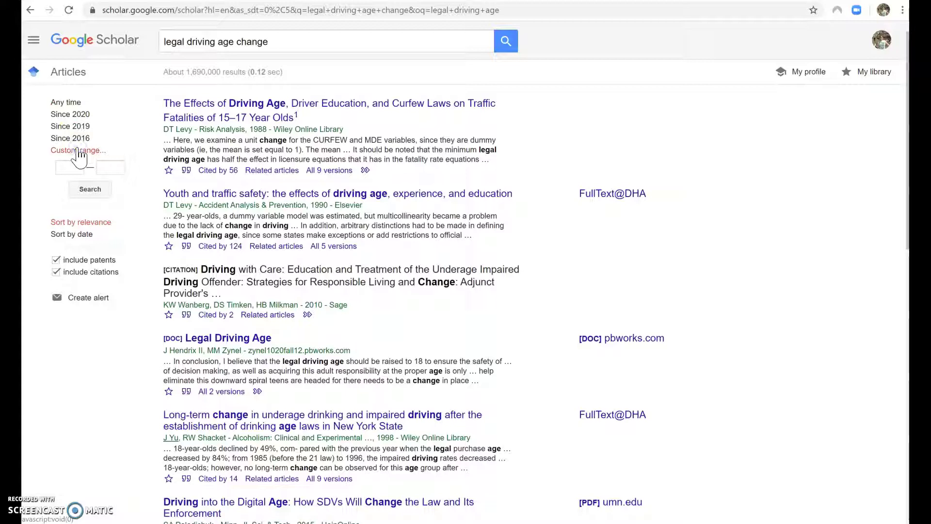
{"action": "left_click", "coordinate": [69, 168]}
{"action": "type", "text": "2010"}
{"action": "left_click", "coordinate": [109, 169]}
{"action": "type", "text": "2020"}
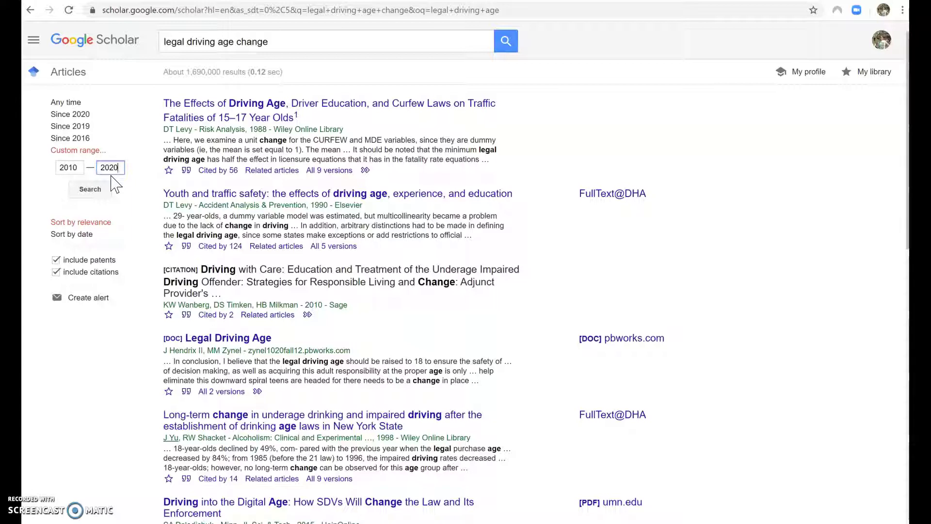
- Apply the 2010–2020 range, narrowing the results to about 420,000 articles
{"action": "left_click", "coordinate": [91, 194]}
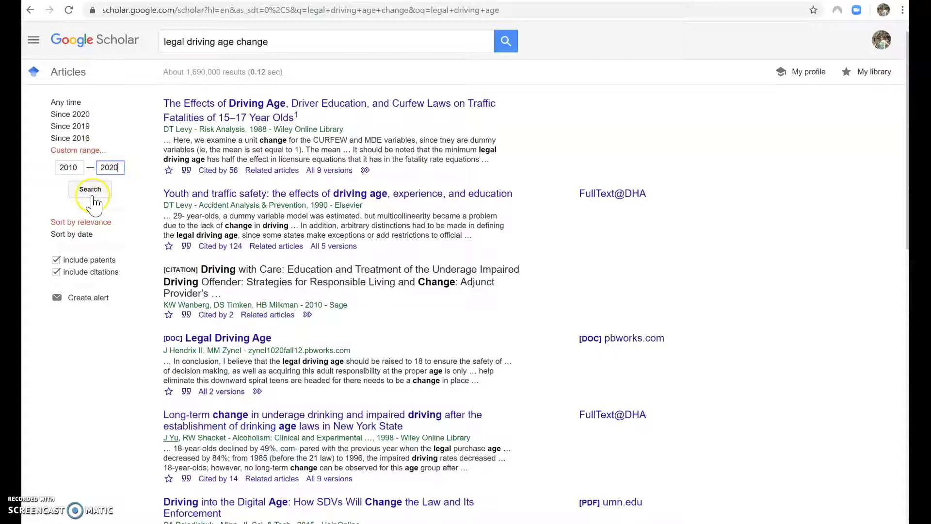
{"action": "left_click", "coordinate": [92, 196]}
{"action": "left_click", "coordinate": [91, 190]}
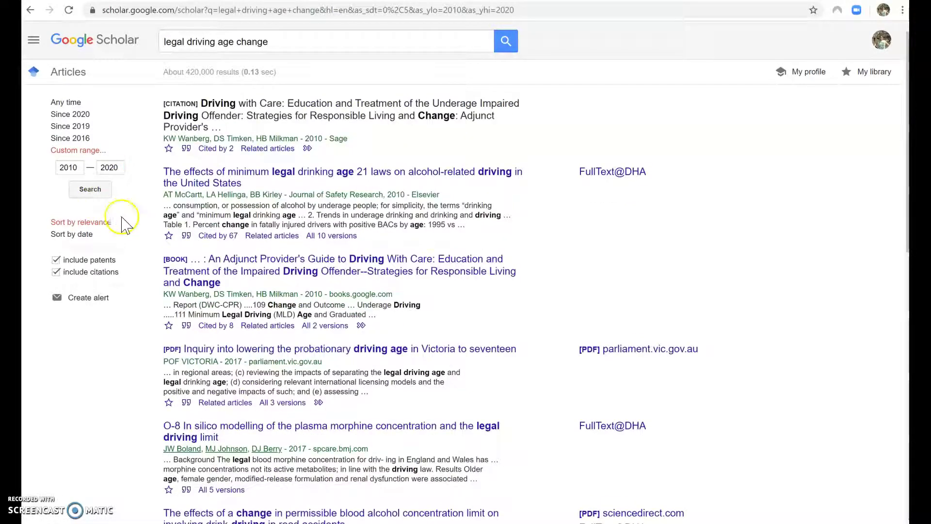
{"action": "left_click", "coordinate": [97, 226]}
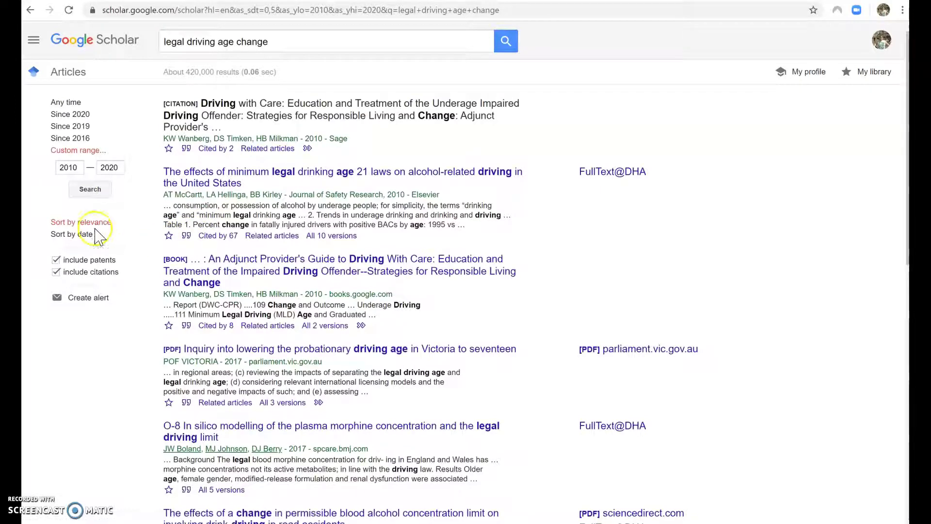
{"action": "scroll", "coordinate": [119, 215], "scroll_direction": "down", "scroll_amount": 3}
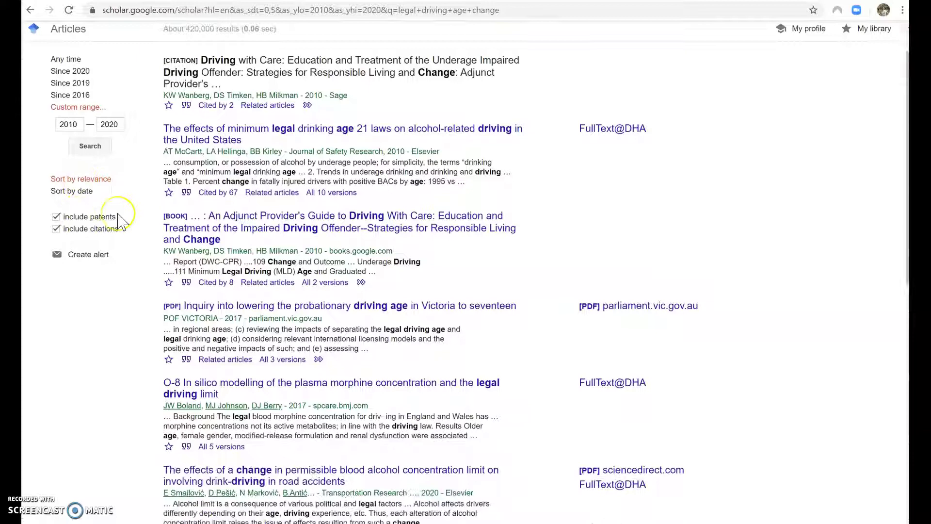
{"action": "scroll", "coordinate": [118, 217], "scroll_direction": "up", "scroll_amount": 4}
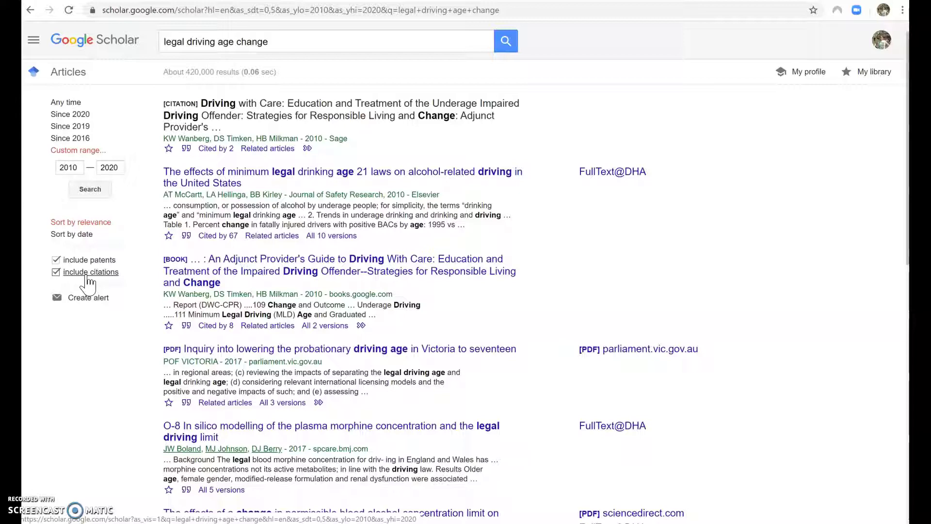
- Browse down through the first page of 2010–2020 results and back up
{"action": "left_click", "coordinate": [208, 177]}
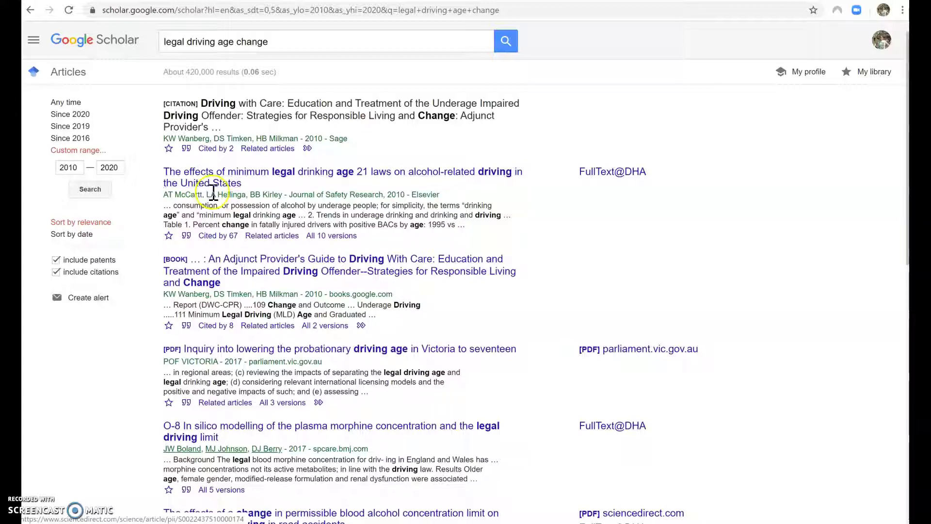
{"action": "left_click", "coordinate": [238, 200]}
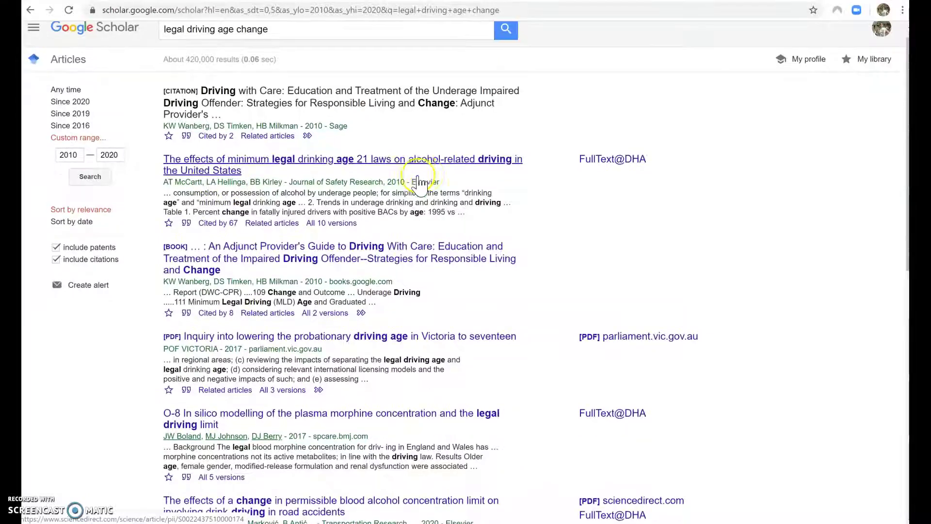
{"action": "left_click", "coordinate": [425, 176]}
{"action": "scroll", "coordinate": [429, 174], "scroll_direction": "down", "scroll_amount": 2}
{"action": "scroll", "coordinate": [430, 175], "scroll_direction": "down", "scroll_amount": 3}
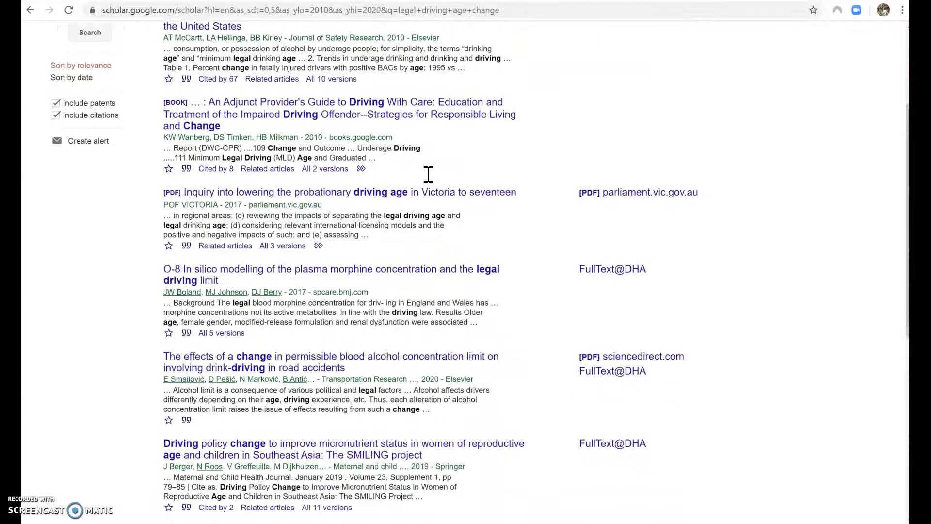
{"action": "scroll", "coordinate": [433, 182], "scroll_direction": "down", "scroll_amount": 2}
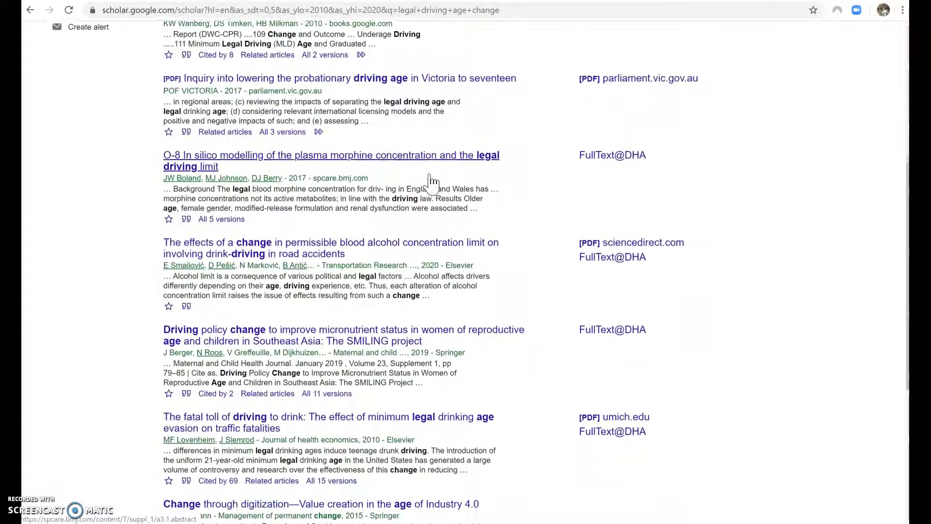
{"action": "scroll", "coordinate": [432, 183], "scroll_direction": "down", "scroll_amount": 3}
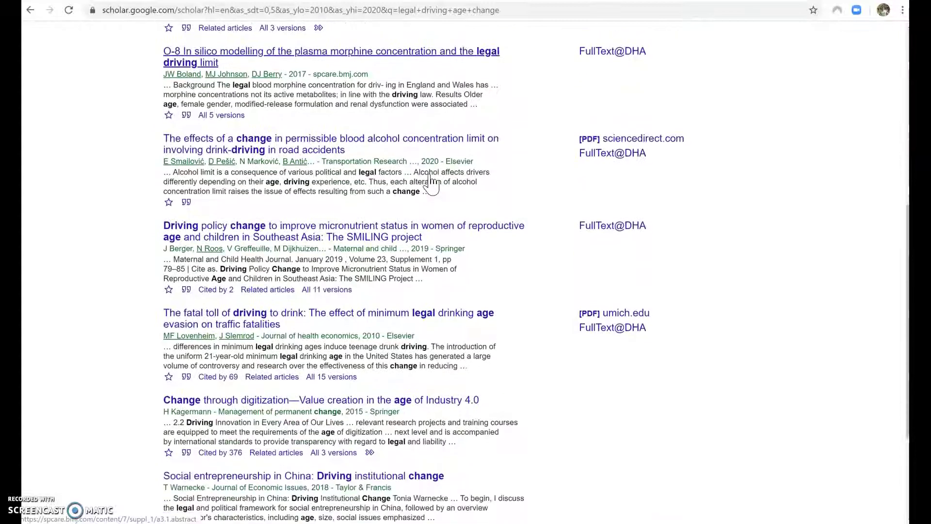
{"action": "scroll", "coordinate": [431, 183], "scroll_direction": "down", "scroll_amount": 2}
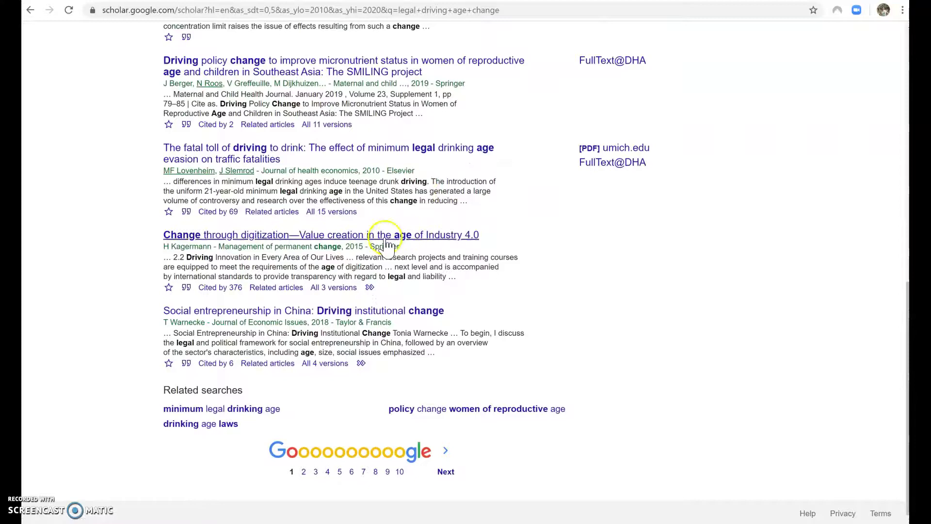
{"action": "scroll", "coordinate": [387, 243], "scroll_direction": "up", "scroll_amount": 15}
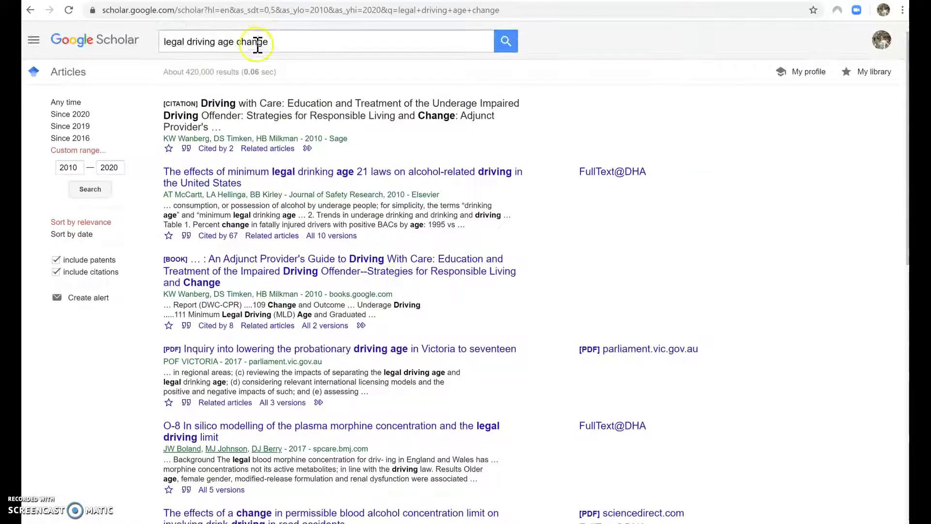
- Drop 'change' to search just 'legal driving age' and pick the Drivers' Age, Gender full-text link
{"action": "left_click_drag", "start_coordinate": [273, 44], "coordinate": [240, 46]}
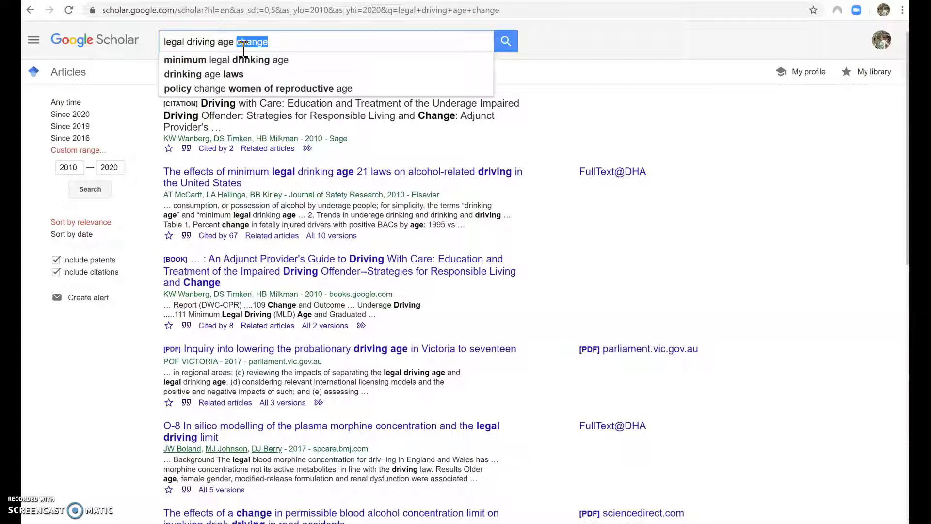
{"action": "key", "text": "BackSpace"}
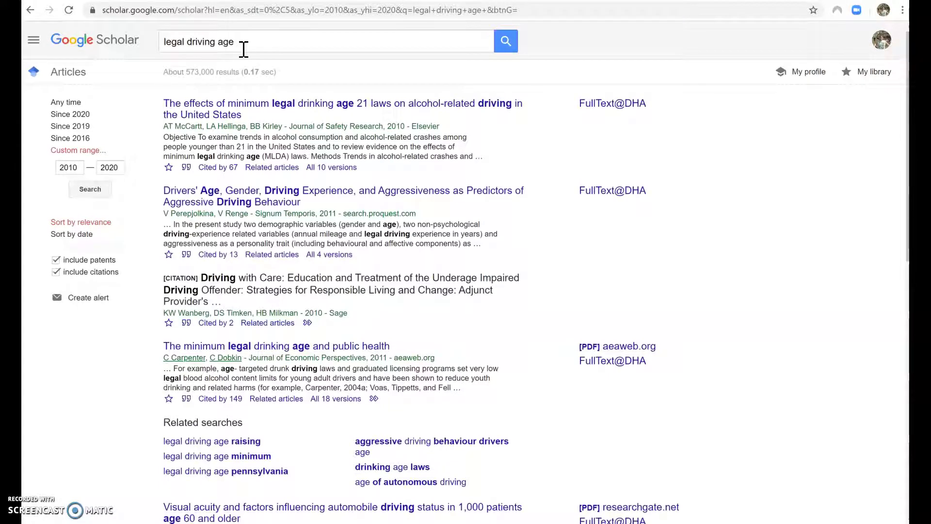
{"action": "left_click", "coordinate": [237, 203]}
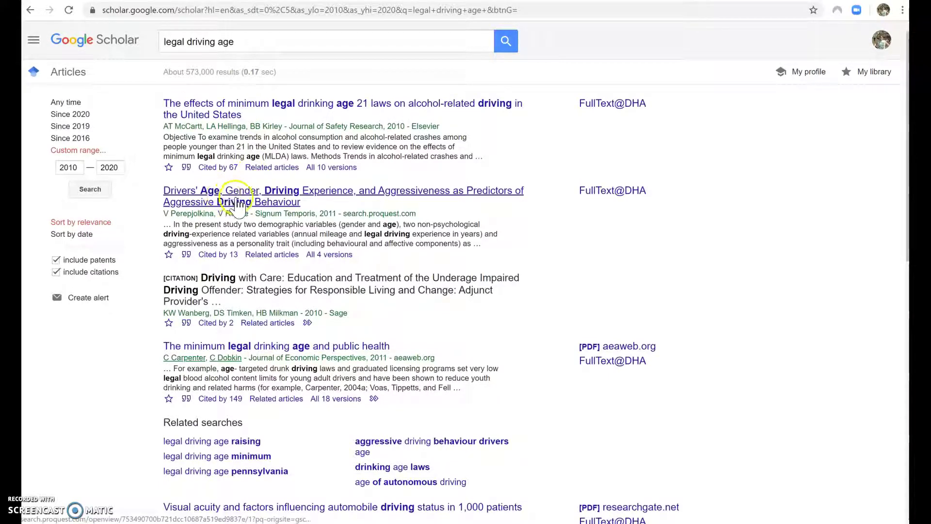
- Follow FullText@DHA to the Dubai Health Authority OpenAthens sign-in page
{"action": "left_click", "coordinate": [623, 197]}
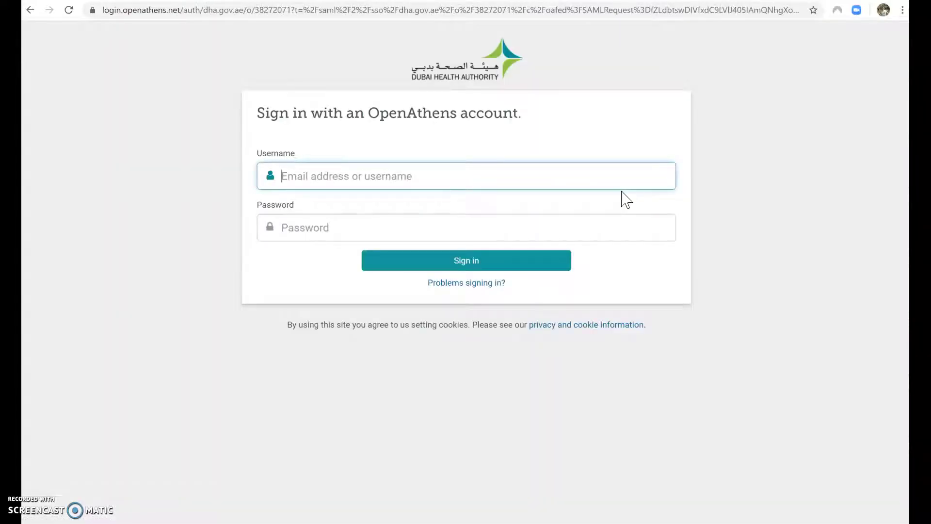
- Back in Scholar, replace the query with 'lower the driving age' and search
{"action": "left_click", "coordinate": [29, 11]}
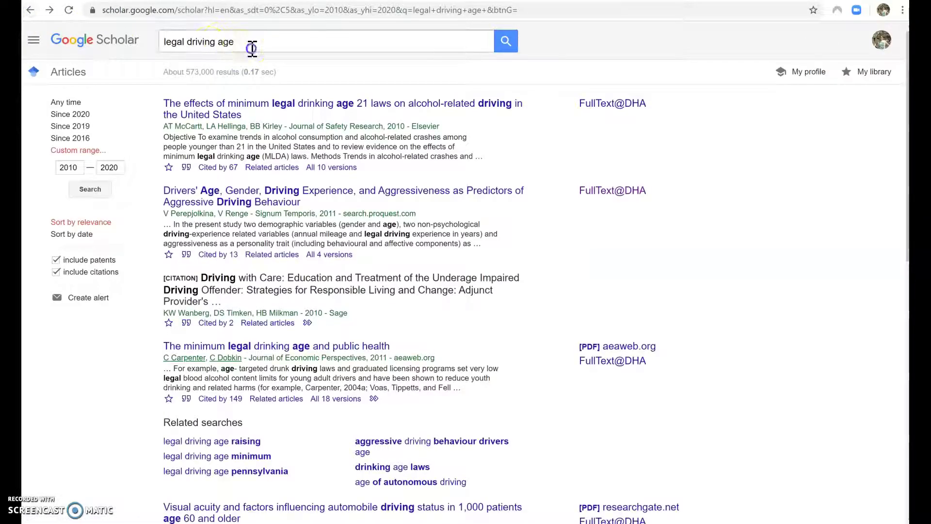
{"action": "left_click", "coordinate": [250, 45]}
{"action": "type", "text": "lower"}
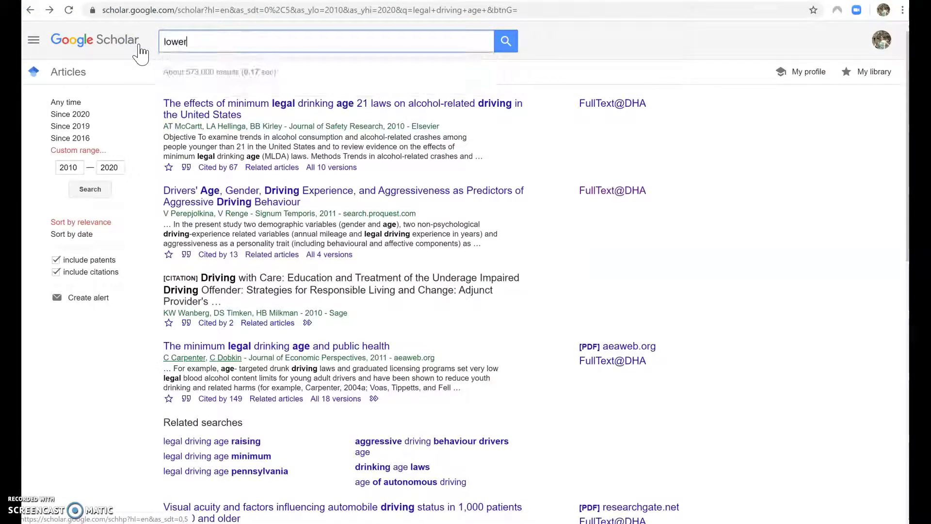
{"action": "type", "text": " the driving "}
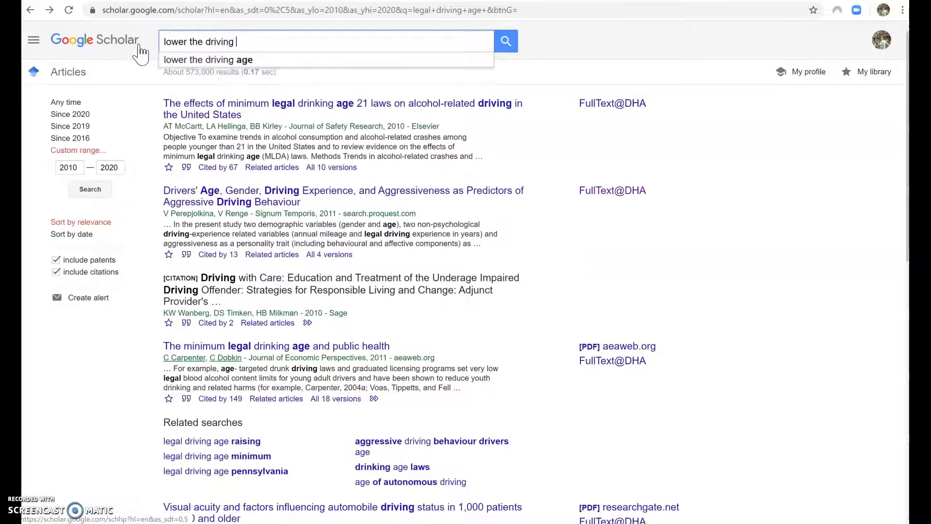
{"action": "type", "text": "age"}
{"action": "key", "text": "Return"}
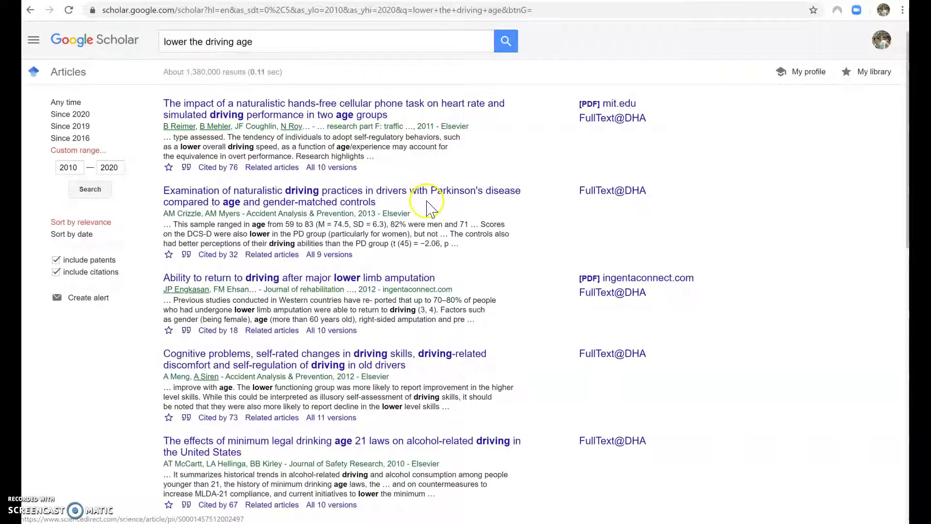
- Open the [HTML] nih.gov full text of the personality traits and distracted driving article
{"action": "scroll", "coordinate": [427, 202], "scroll_direction": "down", "scroll_amount": 1}
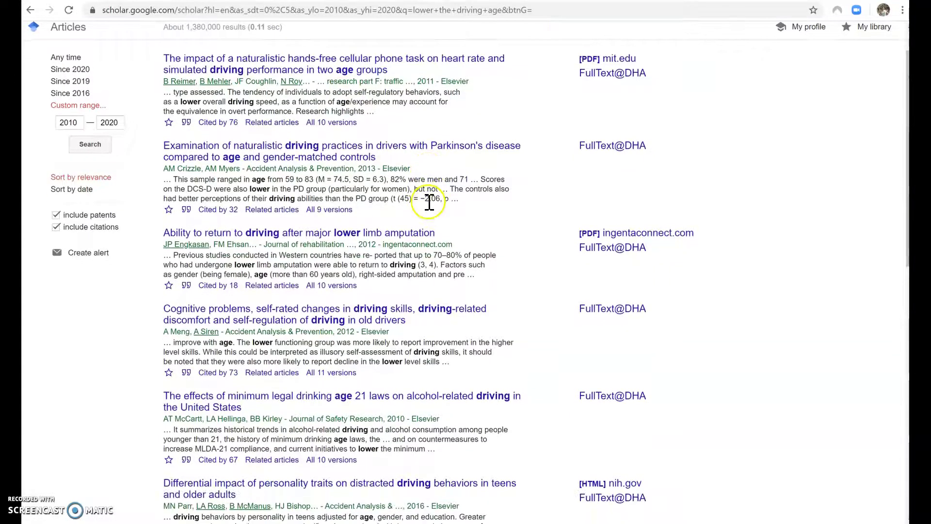
{"action": "scroll", "coordinate": [429, 202], "scroll_direction": "down", "scroll_amount": 3}
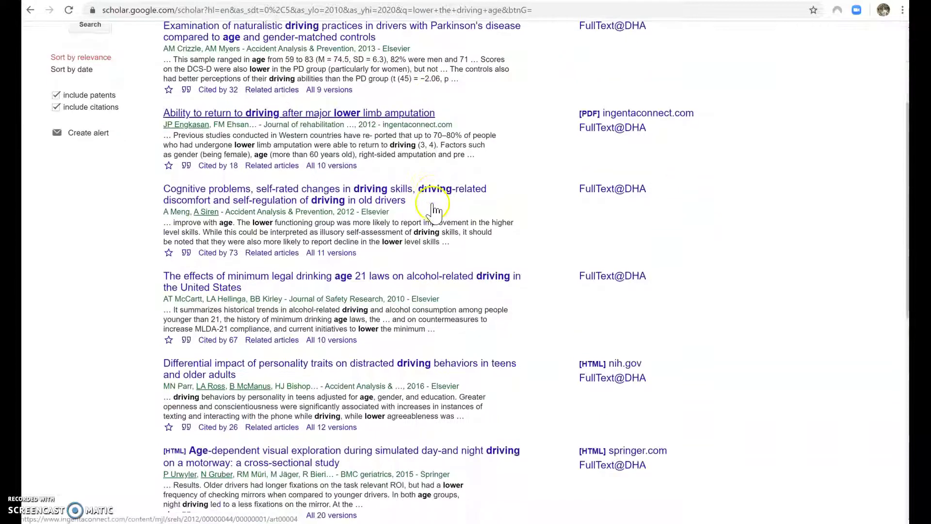
{"action": "scroll", "coordinate": [433, 210], "scroll_direction": "down", "scroll_amount": 2}
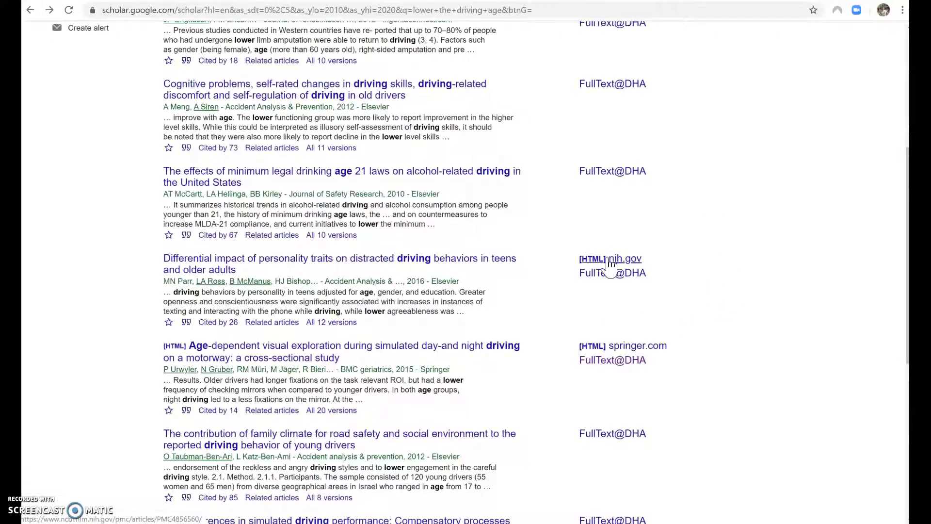
{"action": "left_click", "coordinate": [610, 265]}
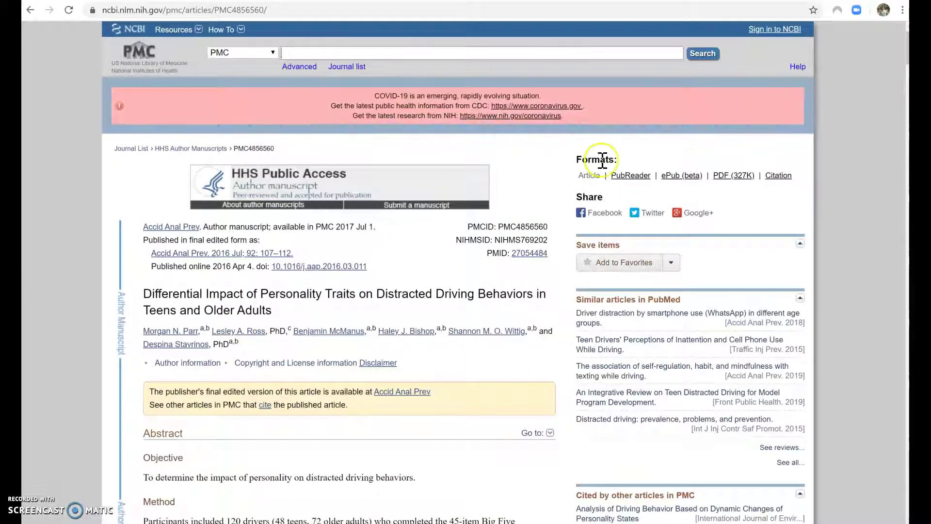
- Scroll through the PMC article's abstract, methods and Table 1, revisiting earlier sections
{"action": "scroll", "coordinate": [401, 326], "scroll_direction": "down", "scroll_amount": 3}
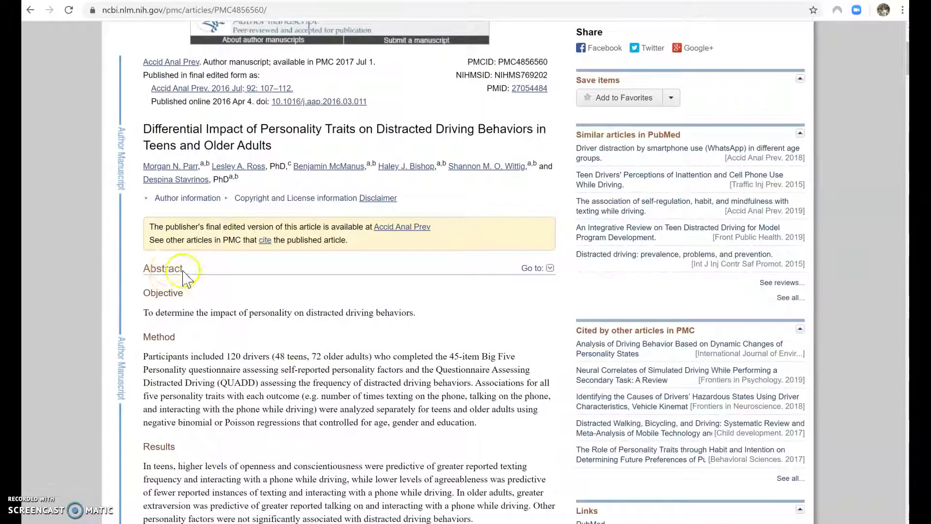
{"action": "scroll", "coordinate": [212, 284], "scroll_direction": "down", "scroll_amount": 5}
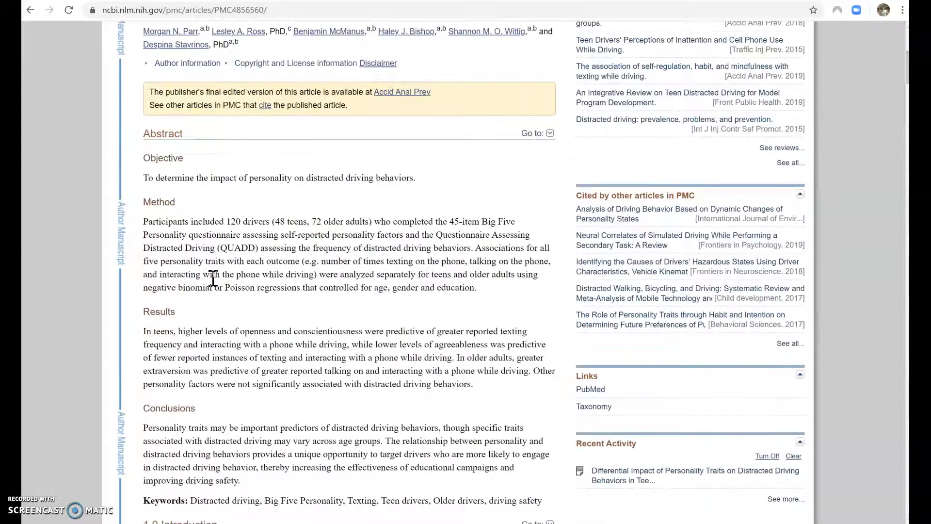
{"action": "scroll", "coordinate": [191, 104], "scroll_direction": "down", "scroll_amount": 6}
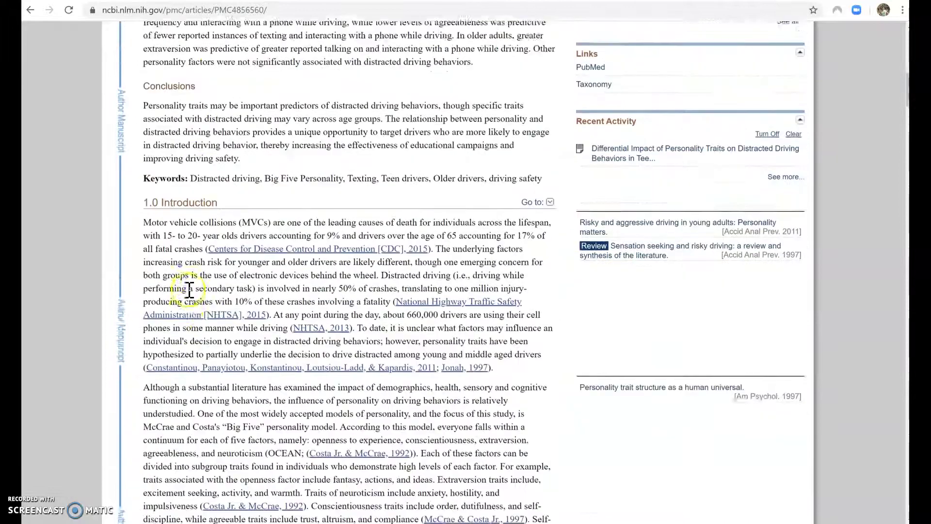
{"action": "scroll", "coordinate": [184, 283], "scroll_direction": "down", "scroll_amount": 11}
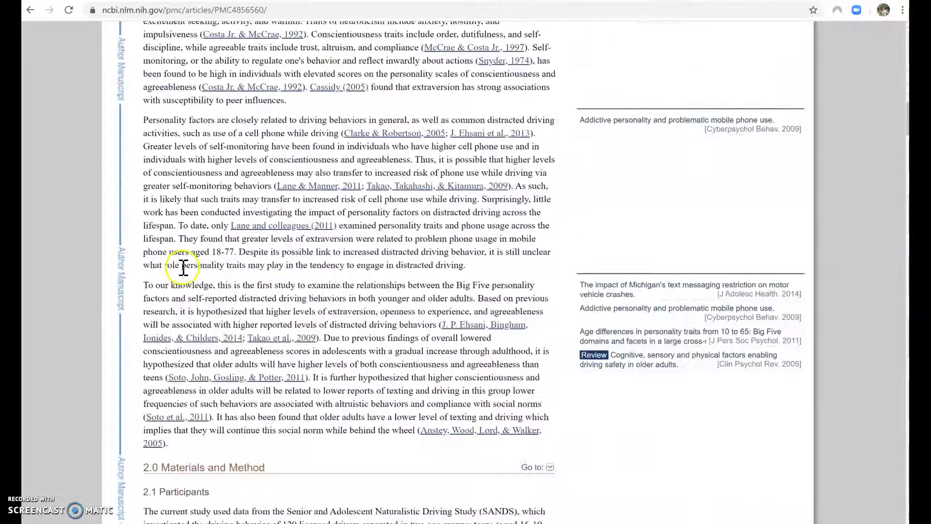
{"action": "scroll", "coordinate": [182, 215], "scroll_direction": "down", "scroll_amount": 17}
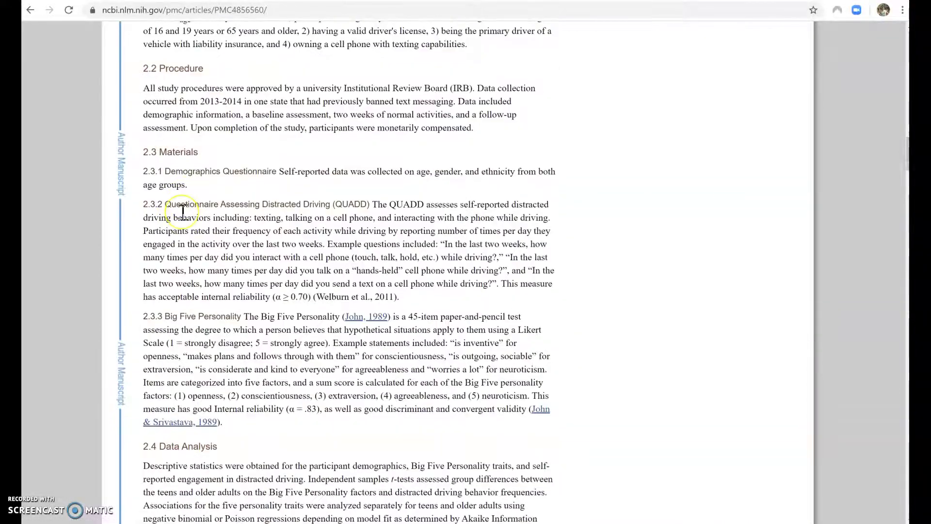
{"action": "scroll", "coordinate": [183, 212], "scroll_direction": "down", "scroll_amount": 7}
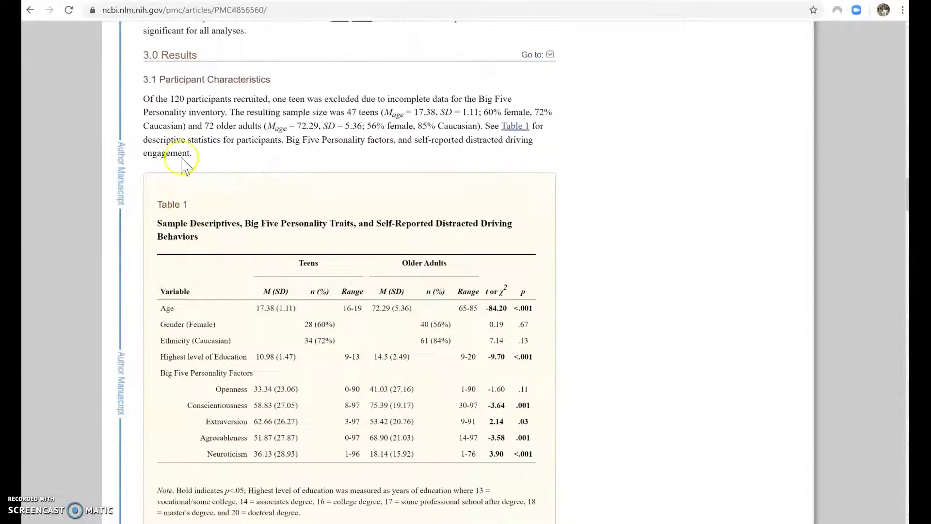
{"action": "scroll", "coordinate": [218, 206], "scroll_direction": "down", "scroll_amount": 4}
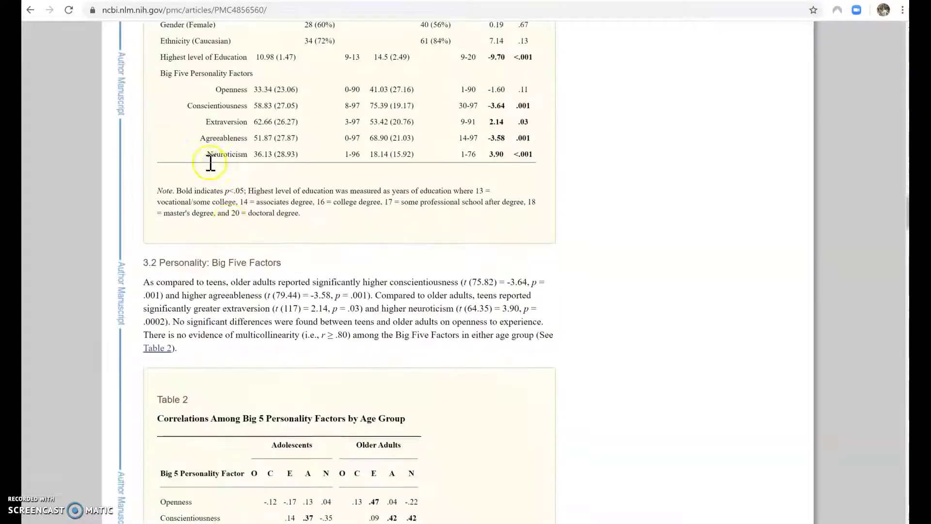
{"action": "scroll", "coordinate": [227, 228], "scroll_direction": "up", "scroll_amount": 20}
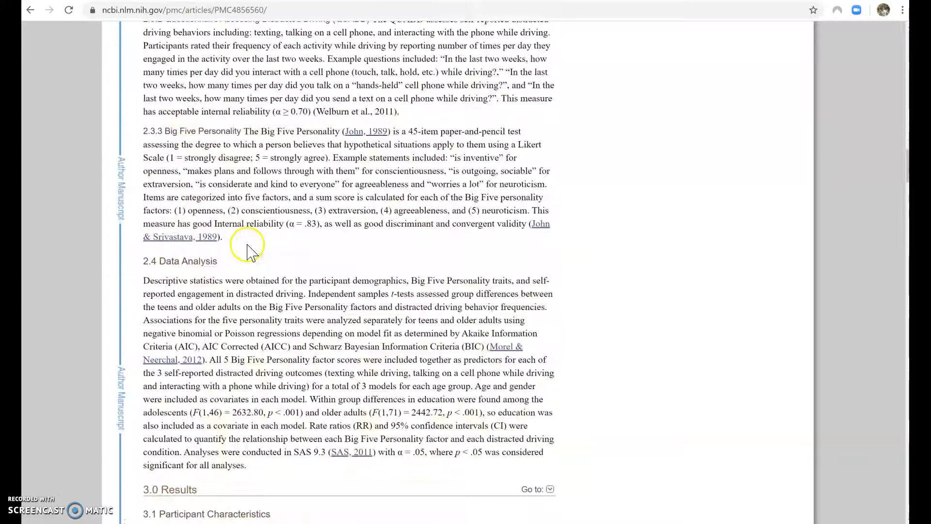
{"action": "scroll", "coordinate": [255, 250], "scroll_direction": "up", "scroll_amount": 20}
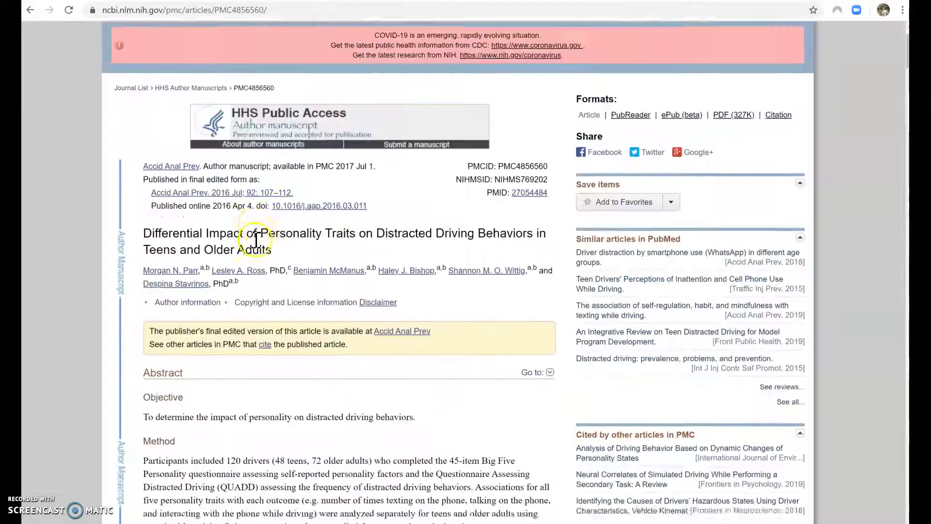
{"action": "scroll", "coordinate": [257, 239], "scroll_direction": "up", "scroll_amount": 1}
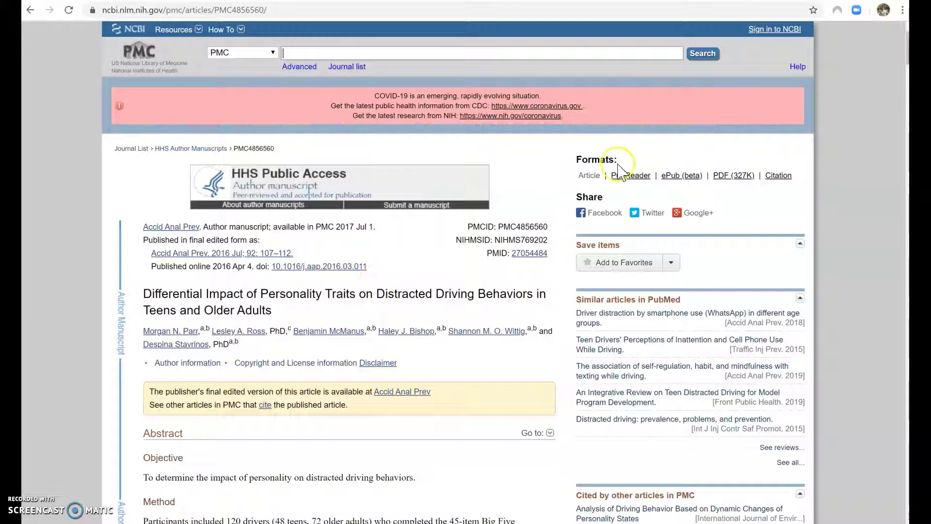
{"action": "scroll", "coordinate": [520, 262], "scroll_direction": "down", "scroll_amount": 1}
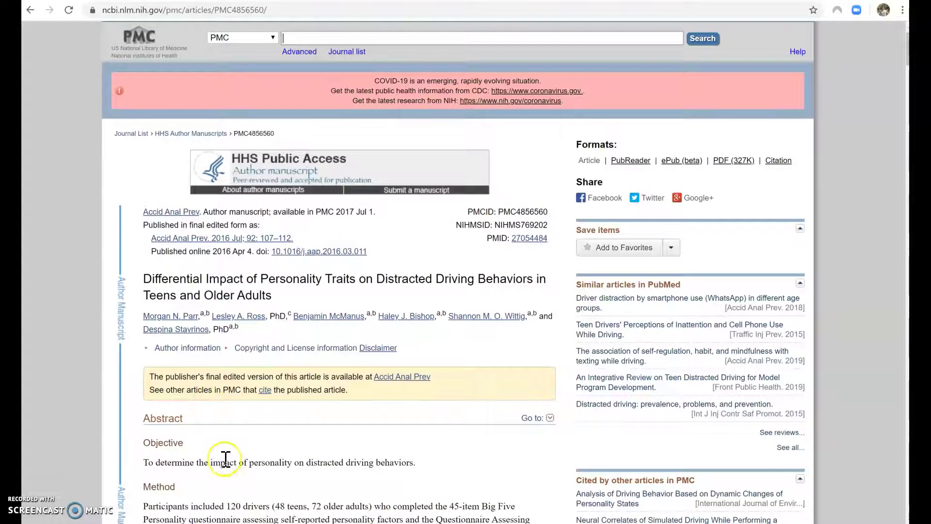
{"action": "scroll", "coordinate": [190, 433], "scroll_direction": "down", "scroll_amount": 2}
{"action": "scroll", "coordinate": [190, 433], "scroll_direction": "down", "scroll_amount": 3}
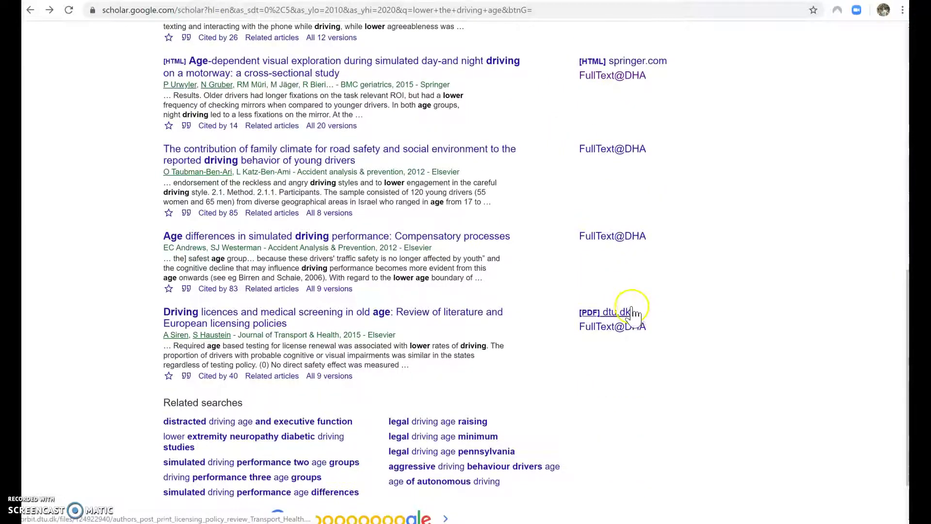
- Open the [PDF] dtu.dk copy of 'Driving licences and medical screening in old age'
{"action": "left_click", "coordinate": [609, 317]}
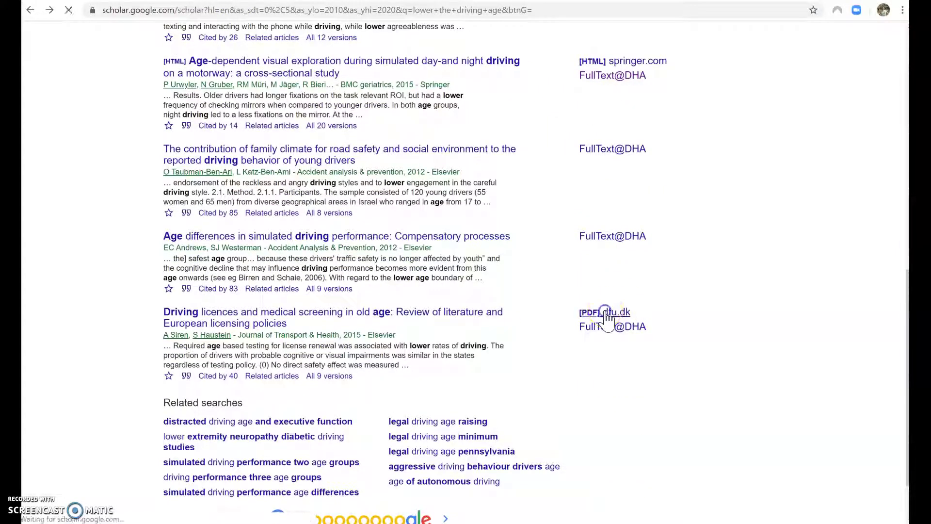
{"action": "left_click", "coordinate": [596, 306]}
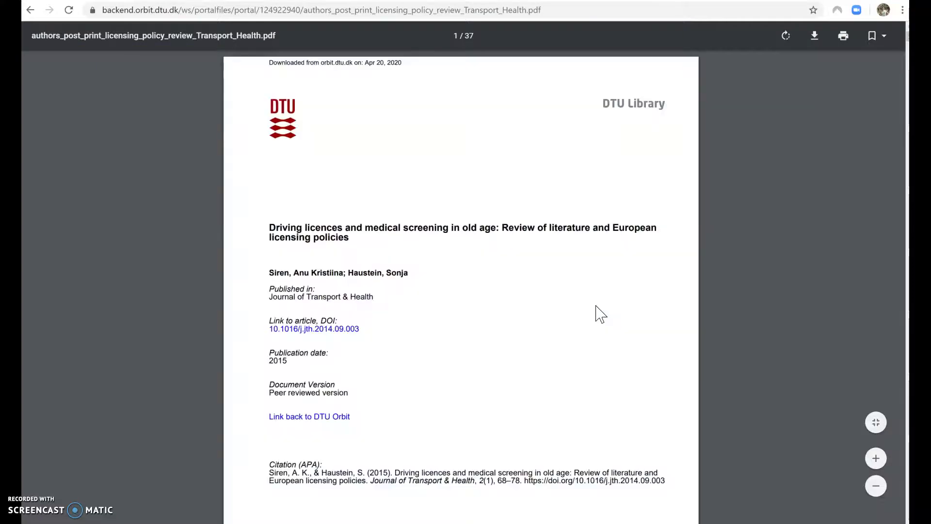
- Scroll the licensing review PDF from its title page and abstract to the page 4 Introduction
{"action": "scroll", "coordinate": [478, 299], "scroll_direction": "down", "scroll_amount": 8}
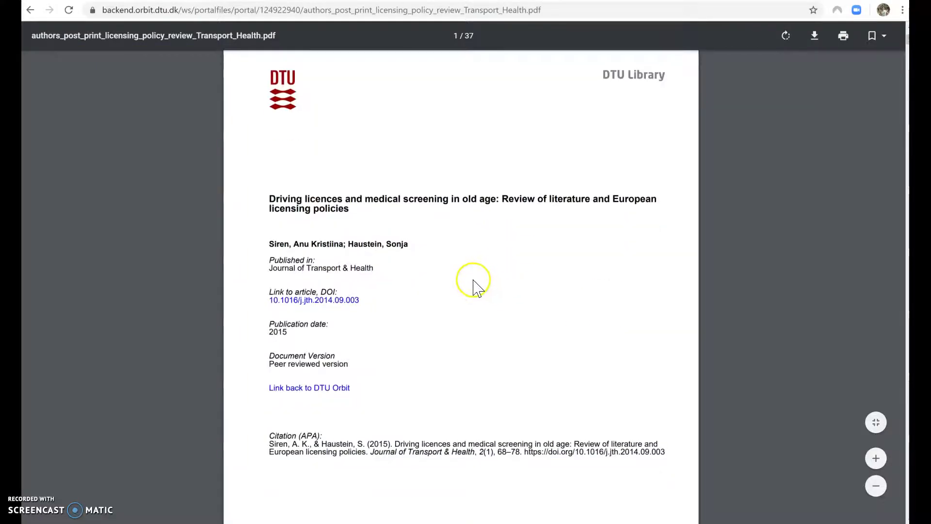
{"action": "scroll", "coordinate": [478, 297], "scroll_direction": "down", "scroll_amount": 20}
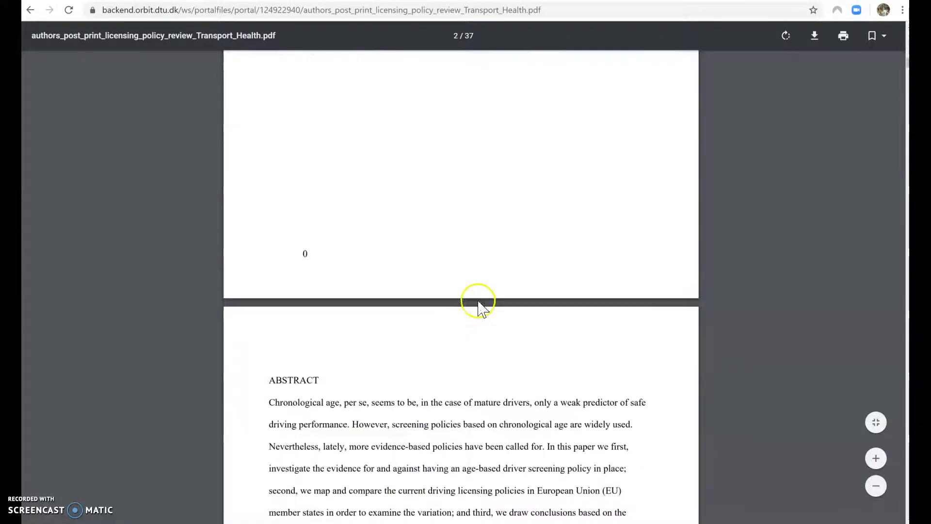
{"action": "scroll", "coordinate": [357, 119], "scroll_direction": "down", "scroll_amount": 5}
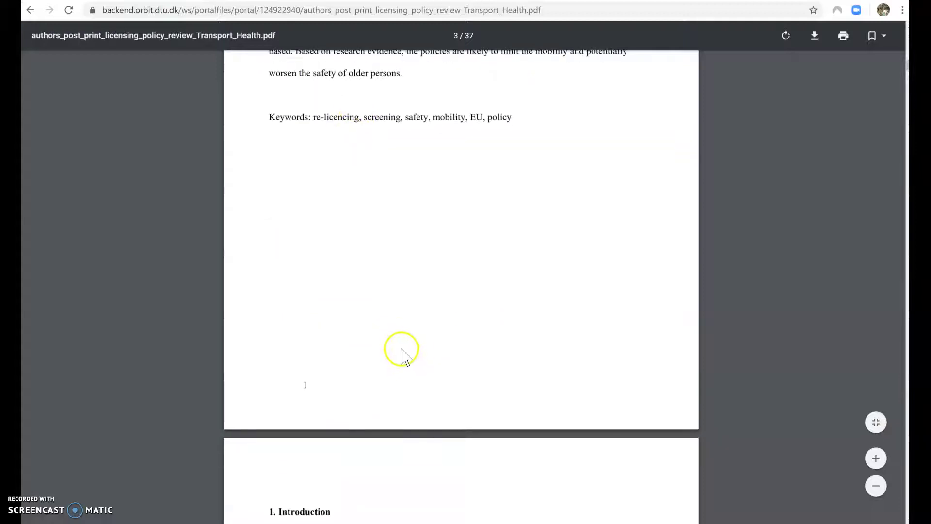
{"action": "scroll", "coordinate": [402, 339], "scroll_direction": "up", "scroll_amount": 4}
{"action": "scroll", "coordinate": [416, 218], "scroll_direction": "up", "scroll_amount": 2}
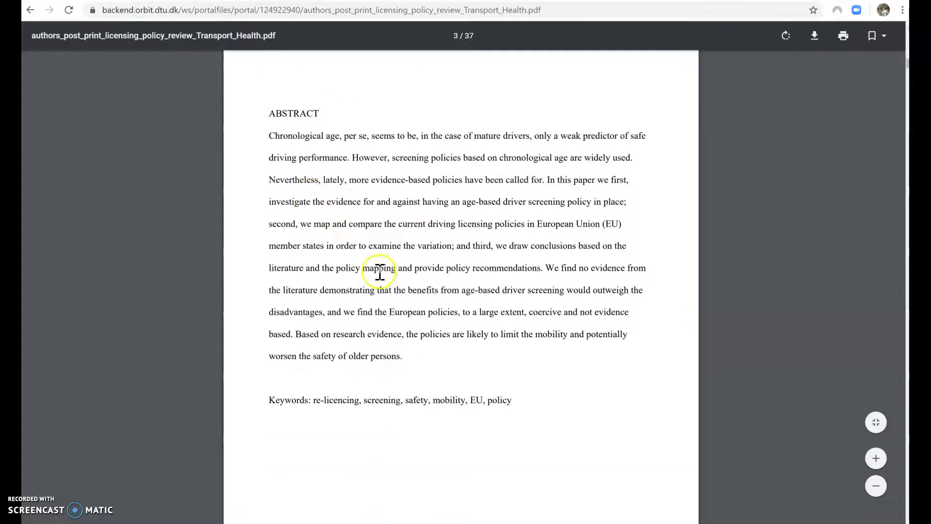
{"action": "scroll", "coordinate": [406, 296], "scroll_direction": "down", "scroll_amount": 13}
{"action": "scroll", "coordinate": [408, 315], "scroll_direction": "down", "scroll_amount": 6}
{"action": "scroll", "coordinate": [418, 272], "scroll_direction": "up", "scroll_amount": 5}
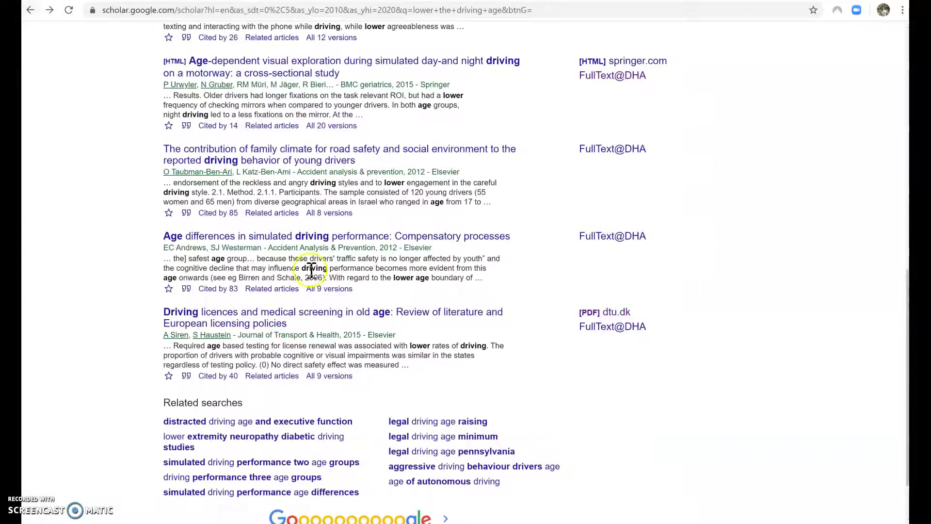
- Scroll to the top of the 2010–2020 results and open the hands-free cellular phone task article
{"action": "scroll", "coordinate": [350, 260], "scroll_direction": "up", "scroll_amount": 1}
{"action": "scroll", "coordinate": [364, 272], "scroll_direction": "up", "scroll_amount": 10}
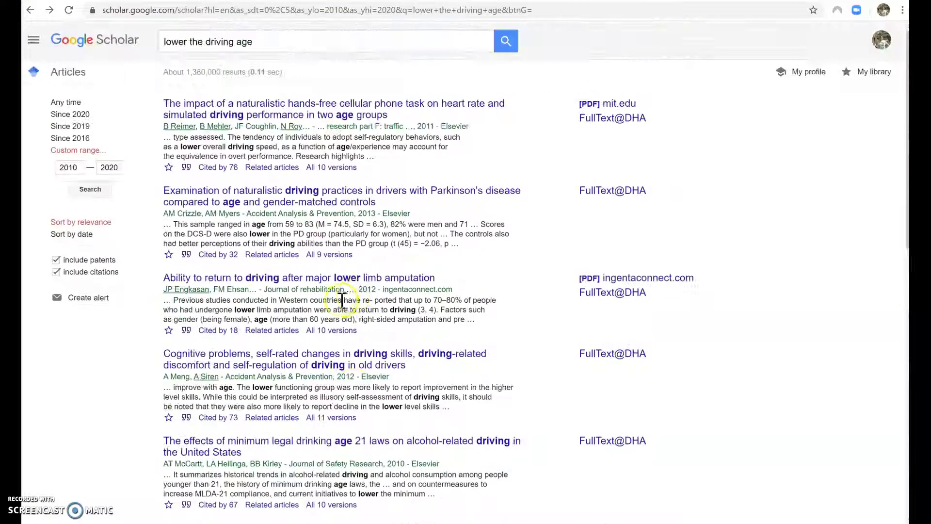
{"action": "left_click", "coordinate": [239, 118]}
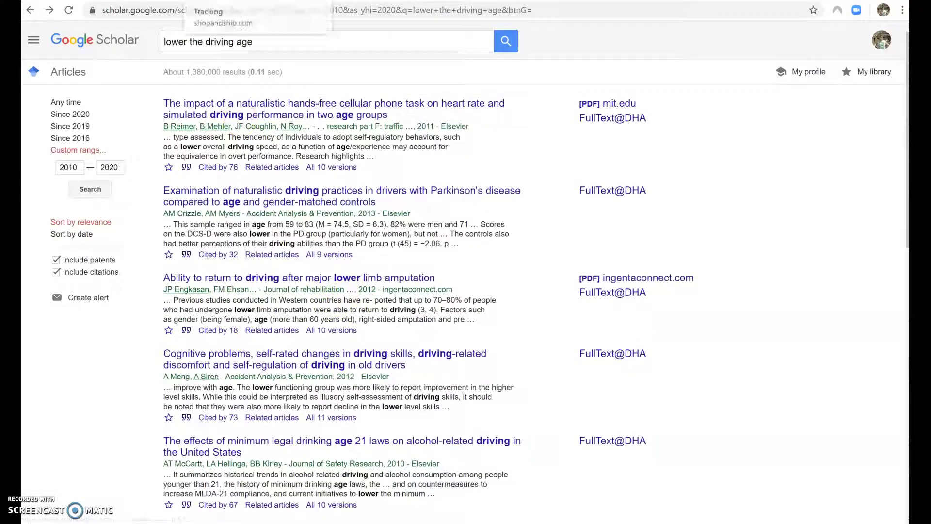